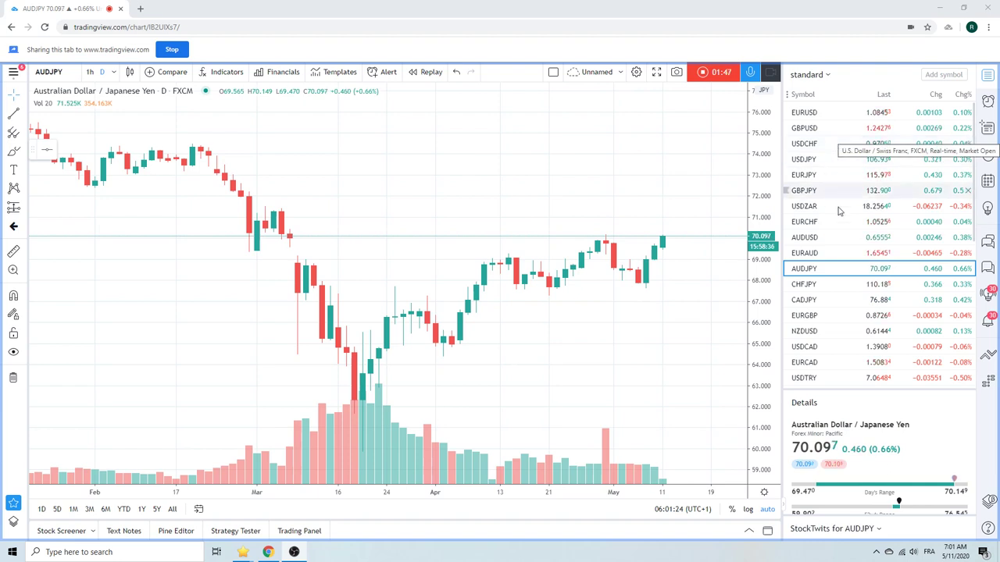
Scroll the watchlist down toward the futures and BTCUSD rows.
scroll(842, 222, down, 1)
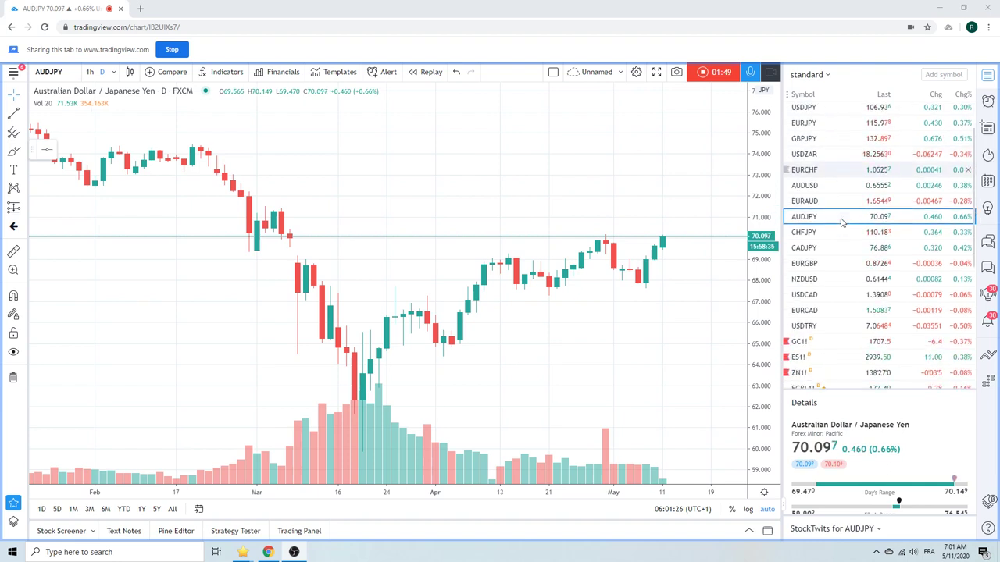
scroll(841, 223, down, 1)
scroll(836, 226, down, 1)
scroll(836, 227, down, 1)
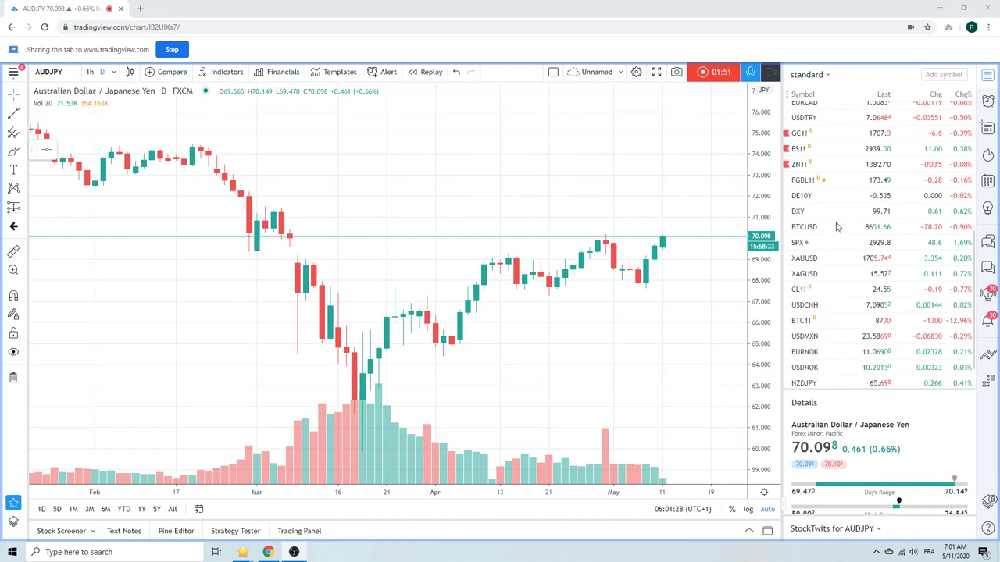
Load the daily EURNOK chart from the watchlist.
click(848, 352)
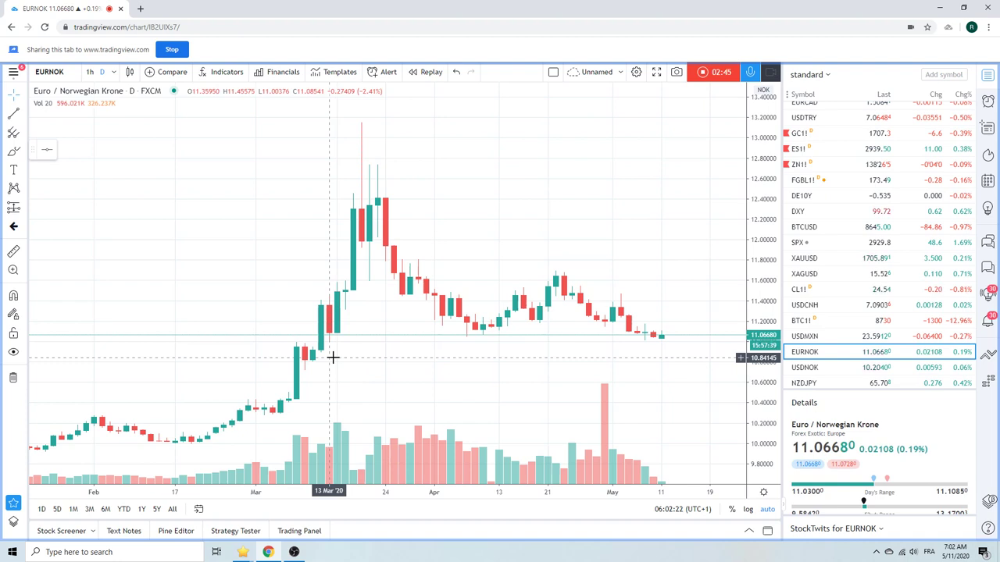
Draw an extended line near 11.00 on EURNOK, anchored at 13 Mar and 16 Apr.
click(25, 116)
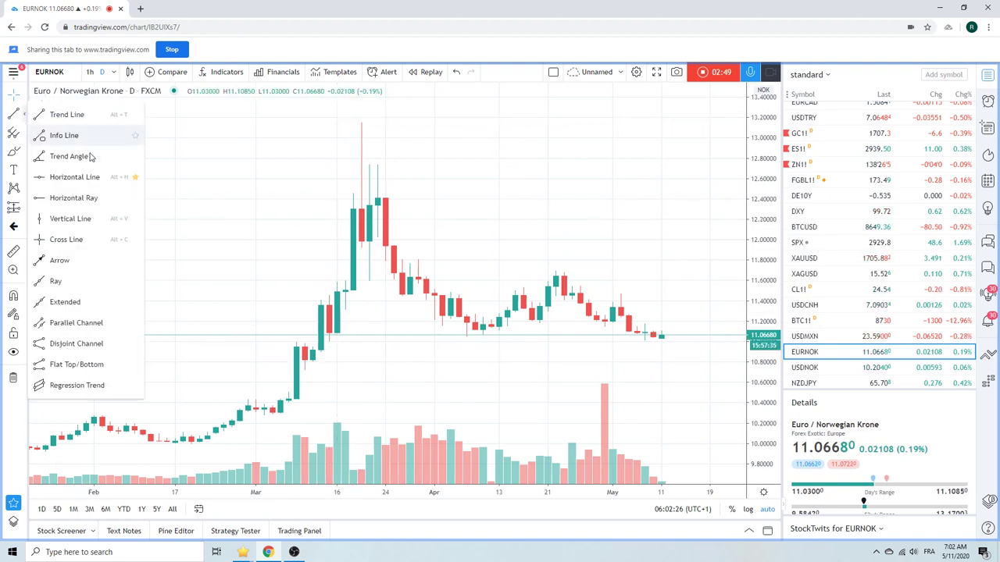
click(79, 307)
click(329, 342)
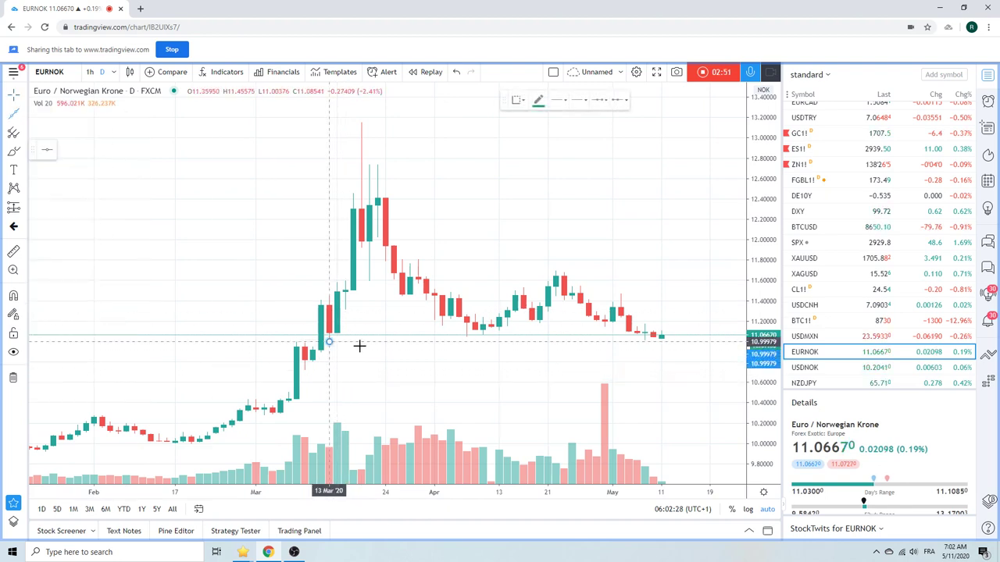
click(523, 340)
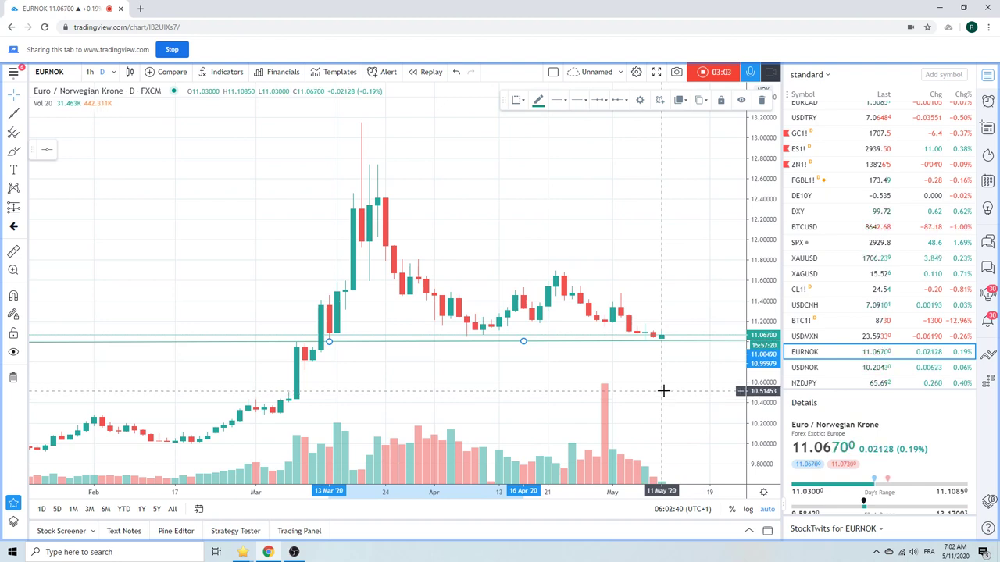
Load the daily USDNOK chart from the watchlist.
click(804, 368)
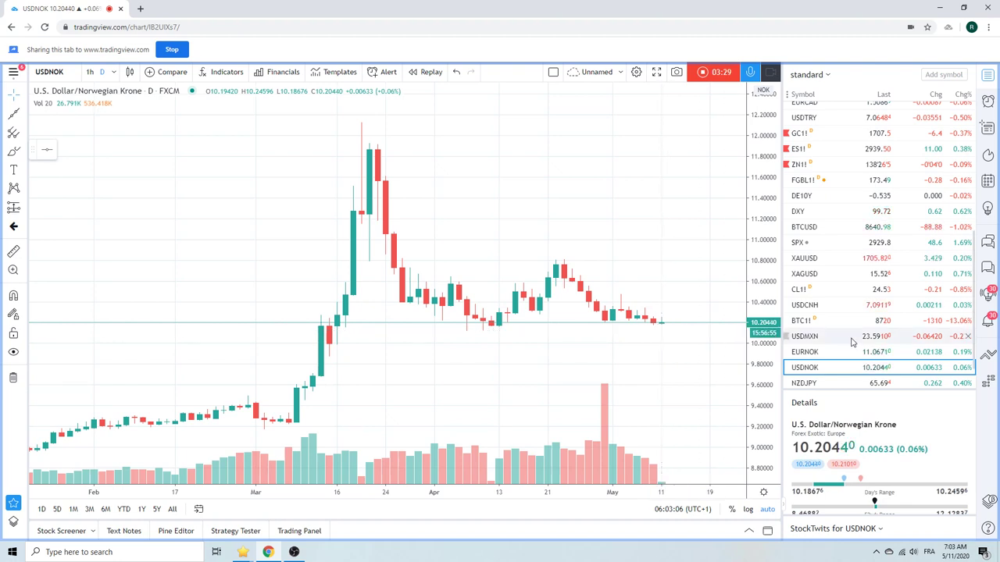
scroll(853, 342, down, 1)
Load the daily NZDJPY chart, priced at 65.689 and up 0.39%.
click(804, 348)
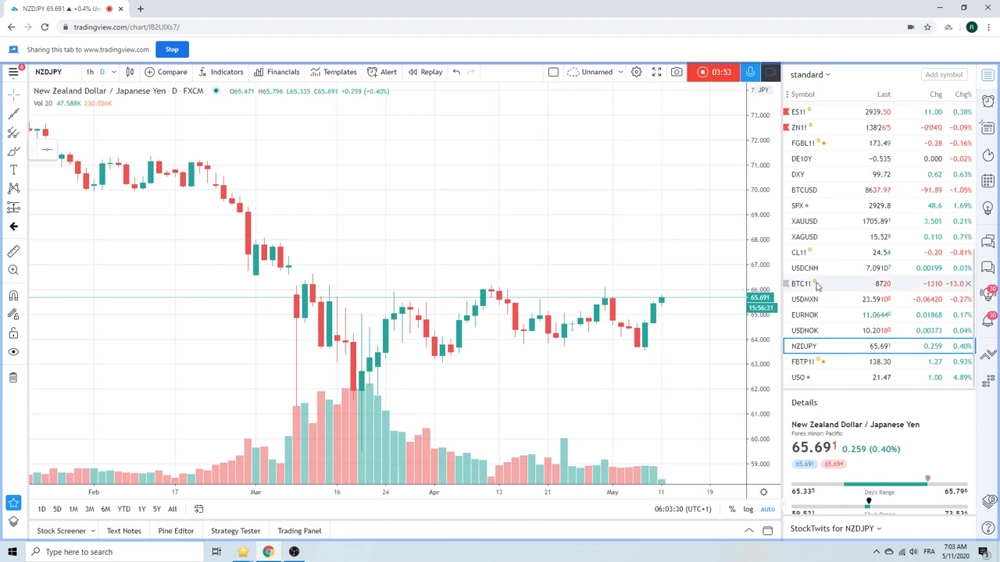
scroll(819, 286, up, 3)
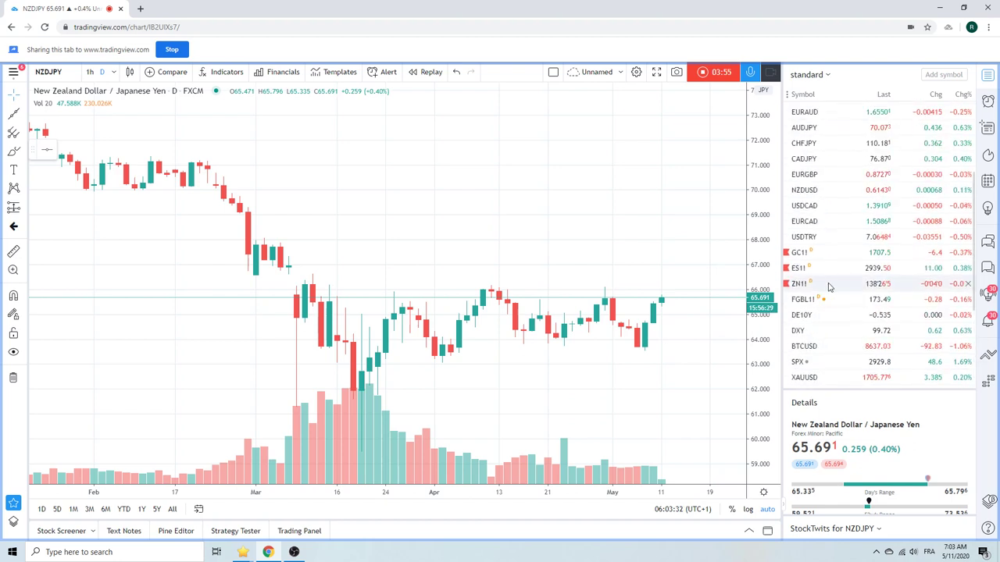
scroll(829, 288, up, 2)
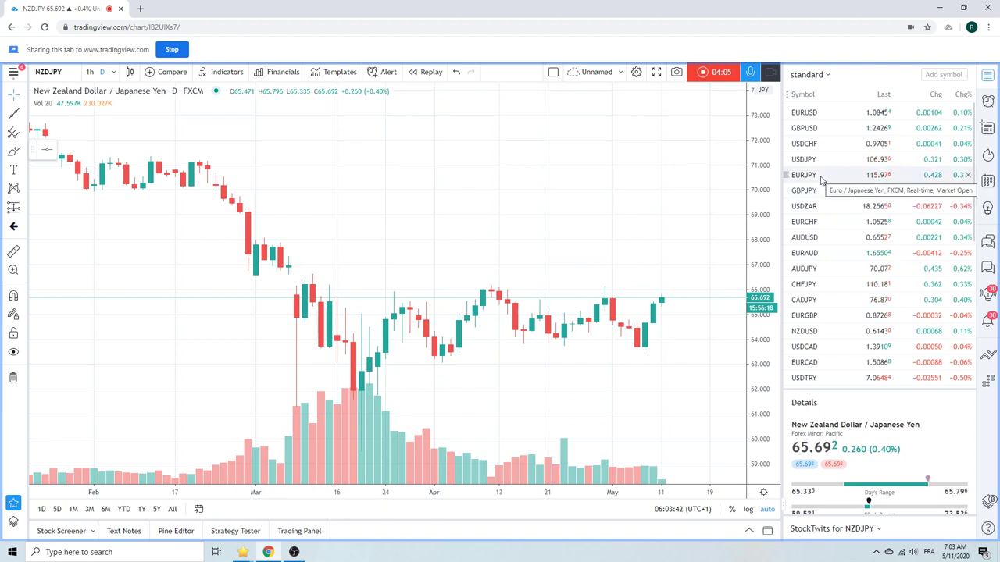
scroll(820, 181, down, 1)
scroll(820, 181, up, 1)
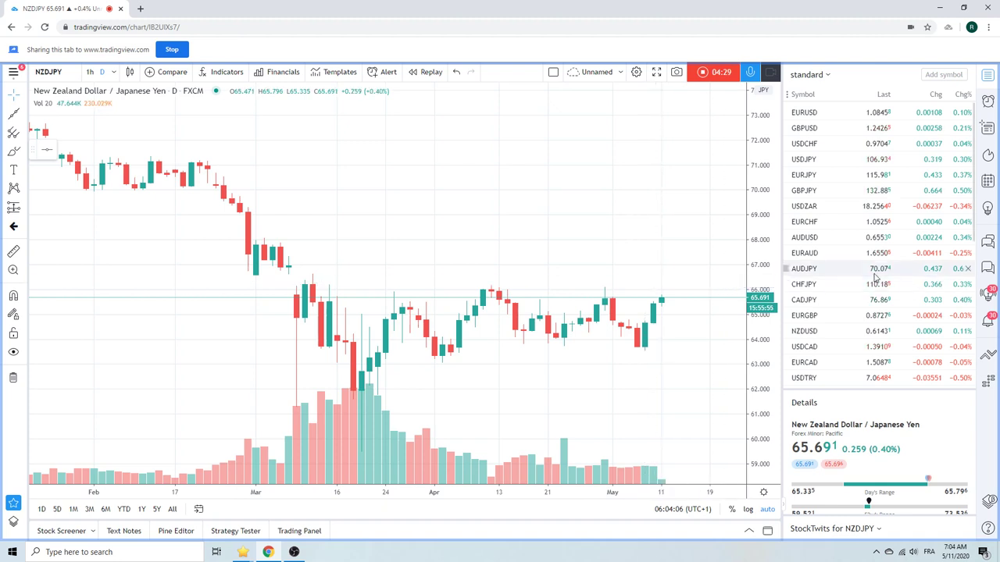
Load the daily USDZAR chart, trading near 18.257.
click(810, 207)
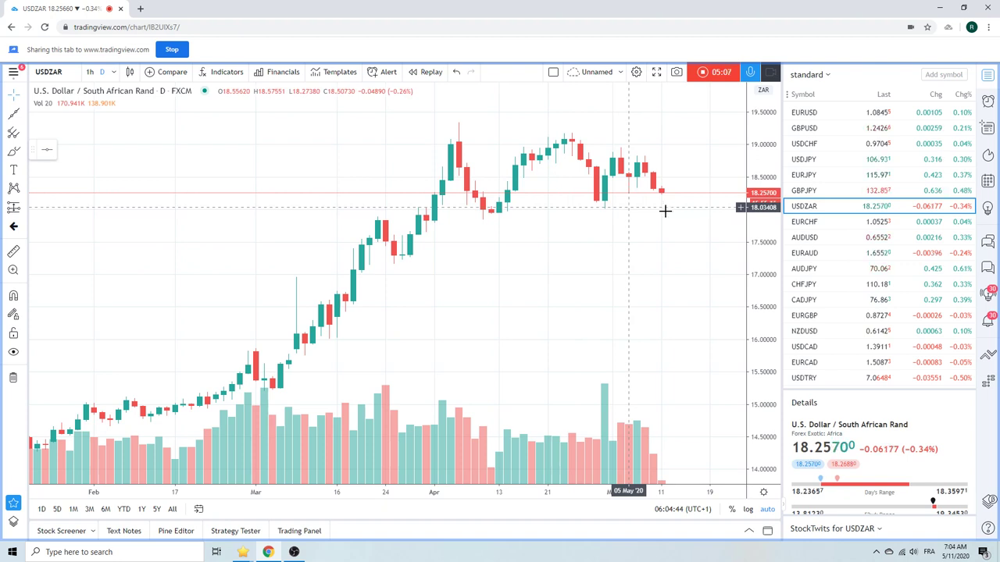
click(808, 346)
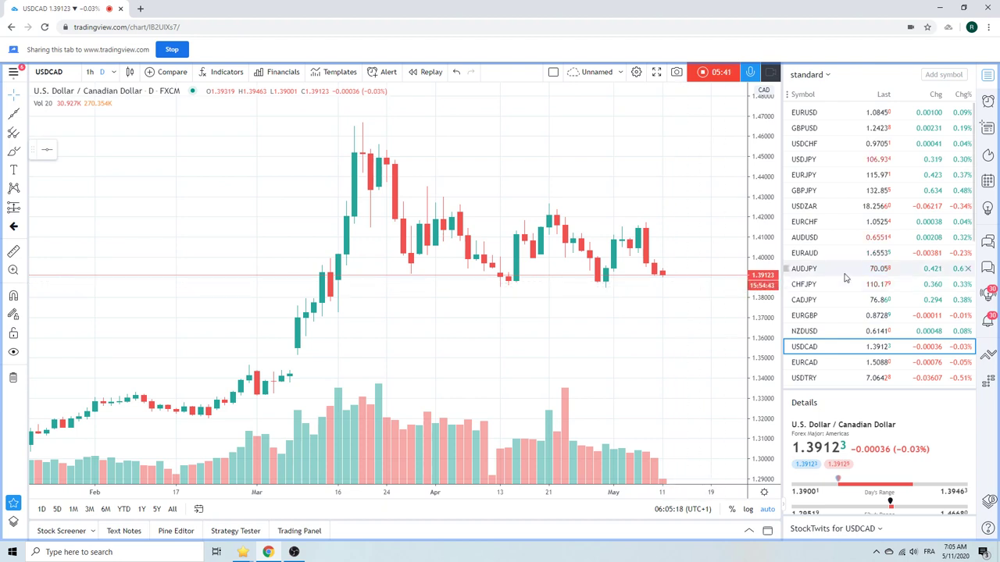
scroll(844, 278, down, 3)
scroll(844, 278, down, 3)
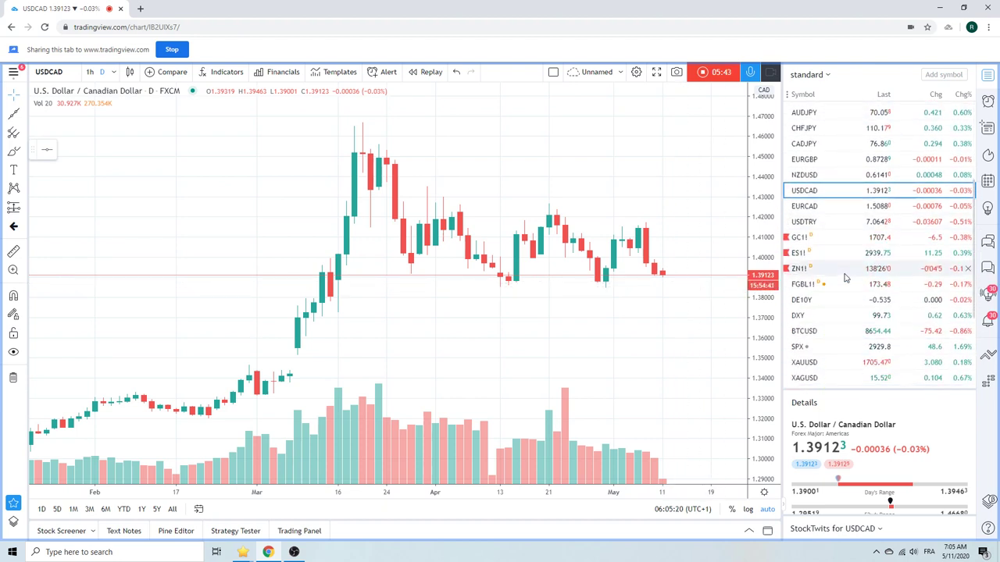
scroll(844, 278, down, 1)
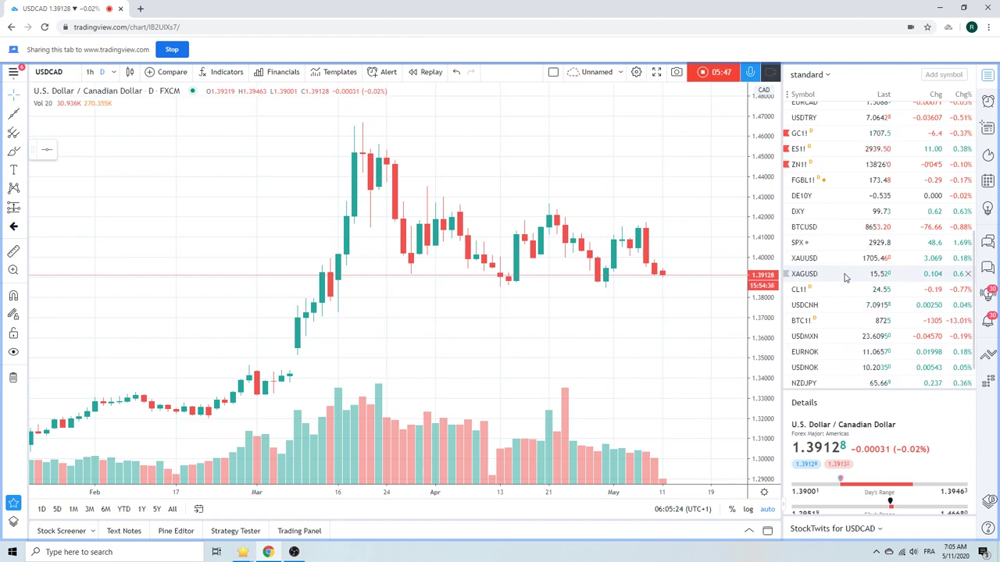
scroll(844, 278, up, 4)
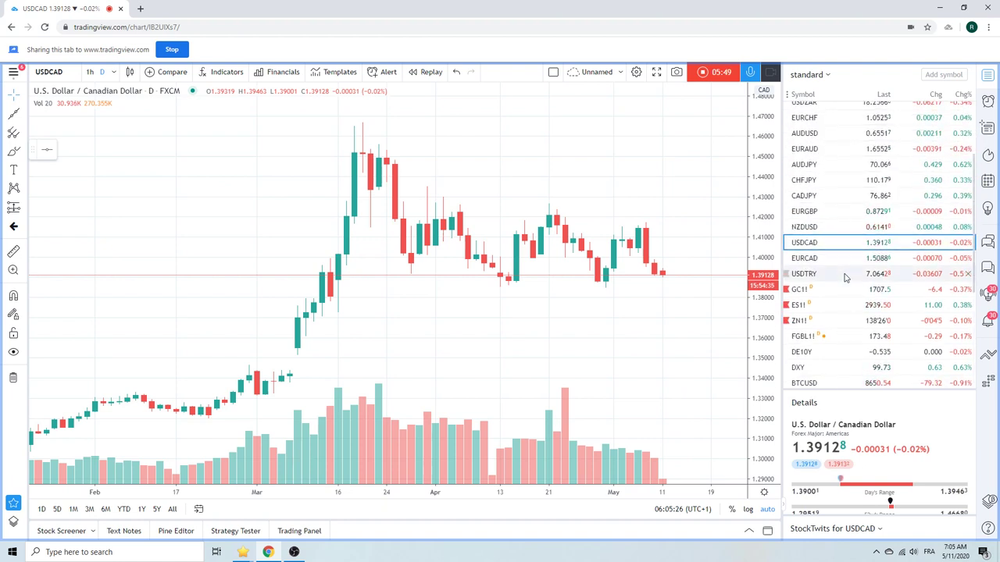
scroll(834, 271, up, 1)
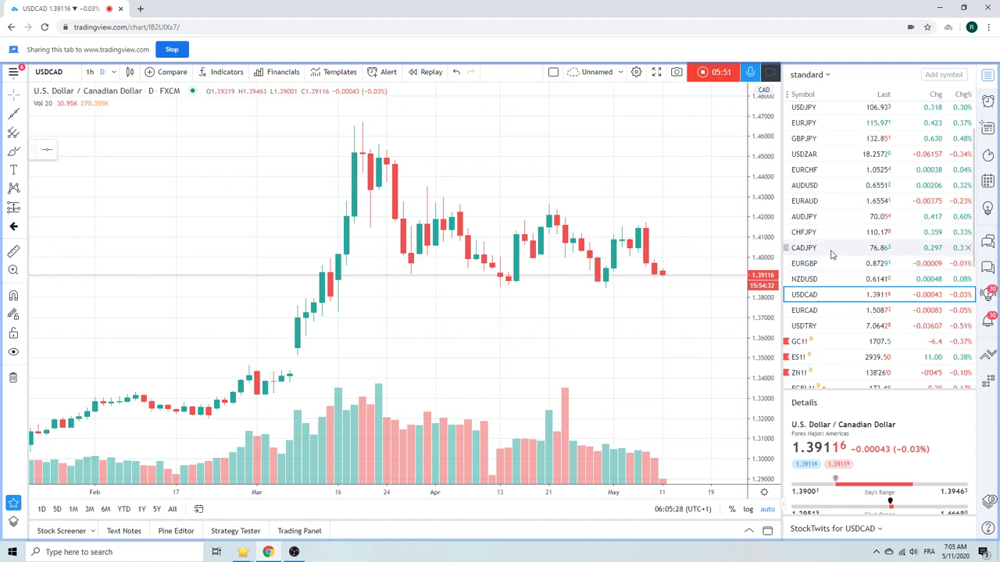
scroll(843, 261, up, 1)
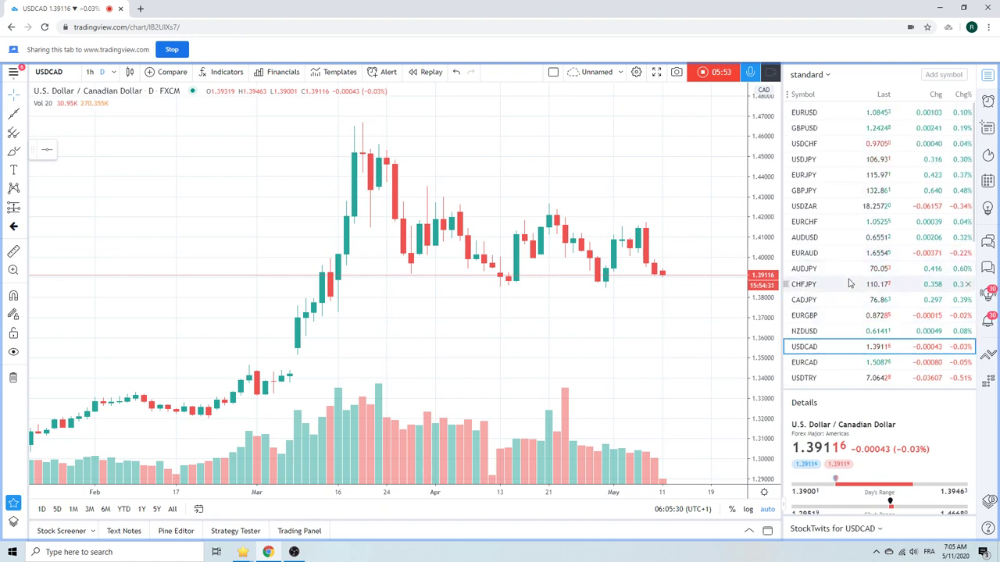
Load the daily EURJPY chart, trading near 115.963.
click(816, 176)
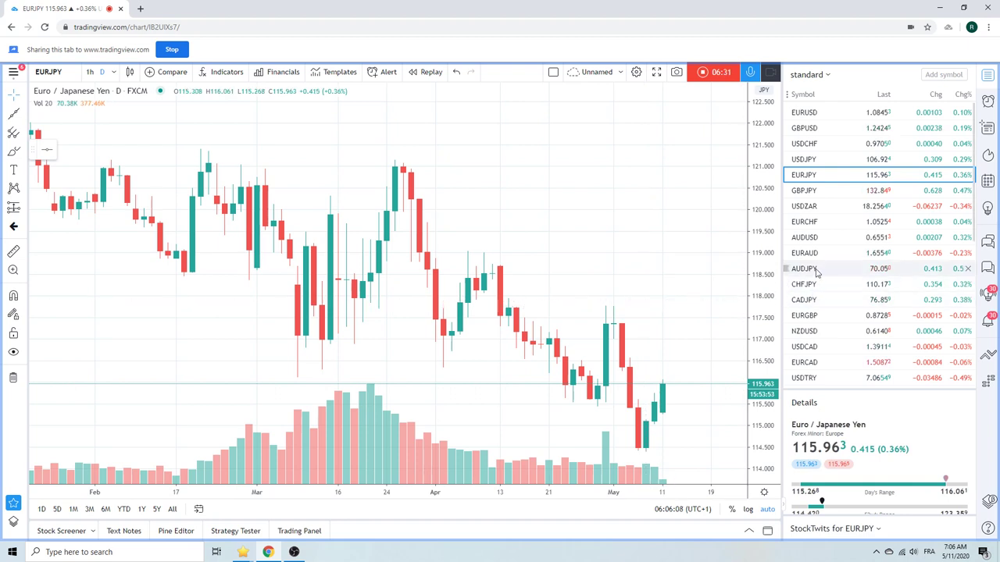
Load the daily GBPJPY chart, trading near 132.844.
click(813, 194)
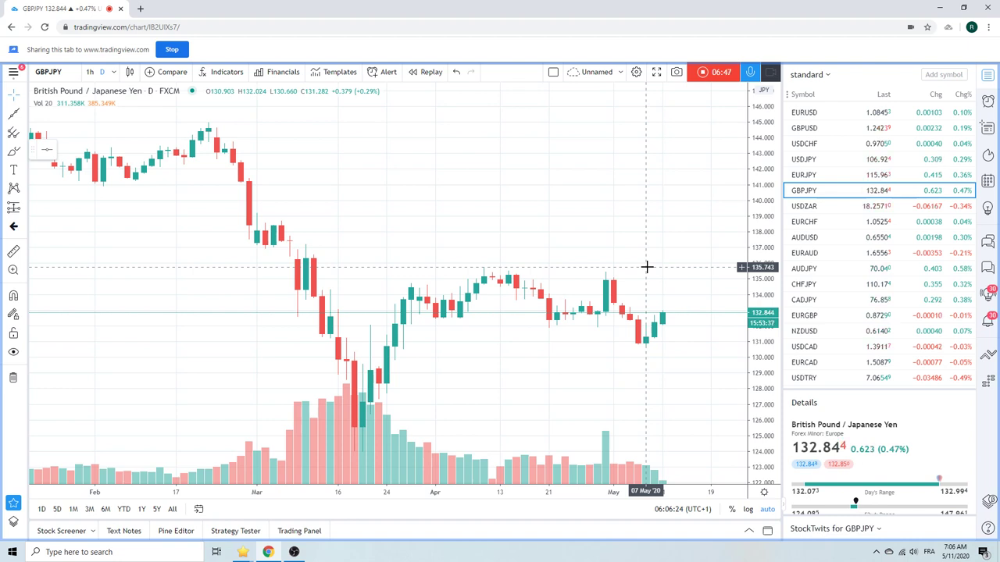
Load the daily USDJPY chart from the watchlist.
click(808, 160)
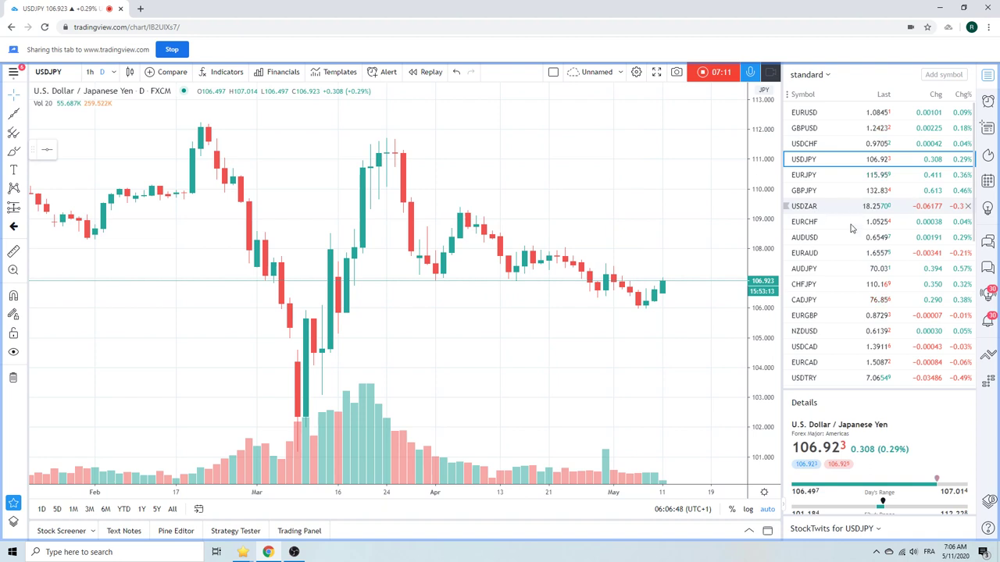
scroll(851, 250, down, 3)
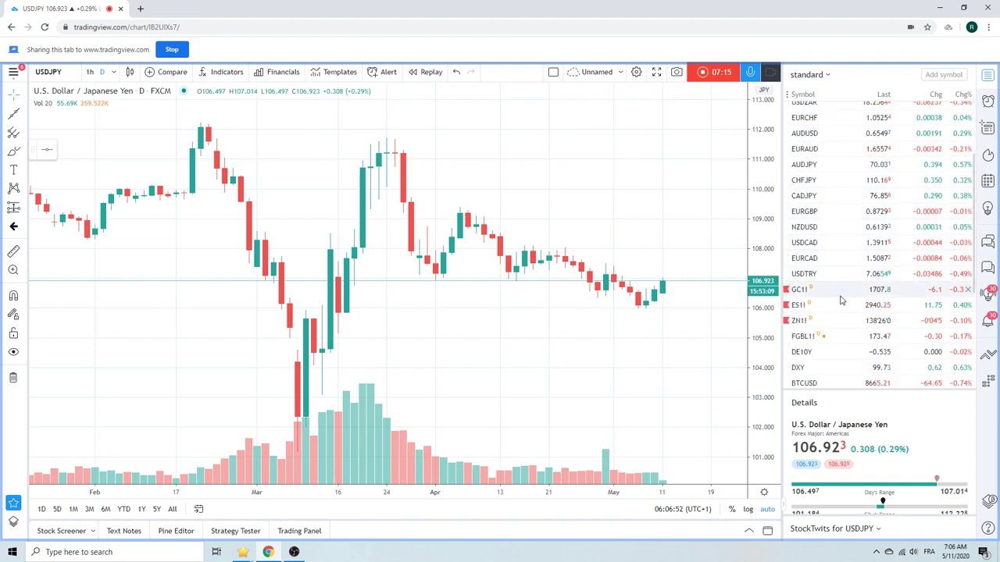
scroll(846, 335, up, 3)
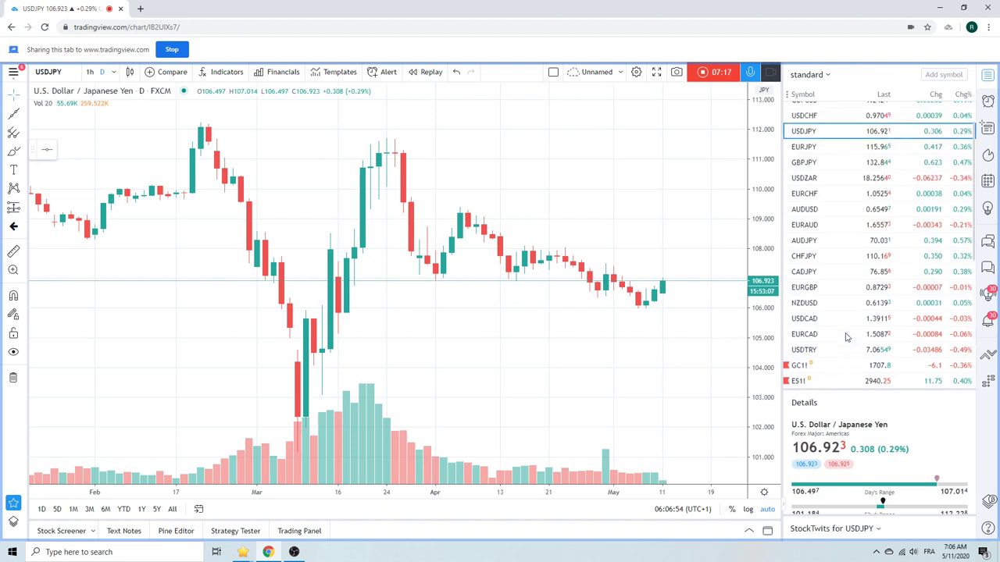
scroll(847, 334, down, 3)
Load the daily ES1! S&P 500 E-mini futures chart at 2940.25.
click(825, 306)
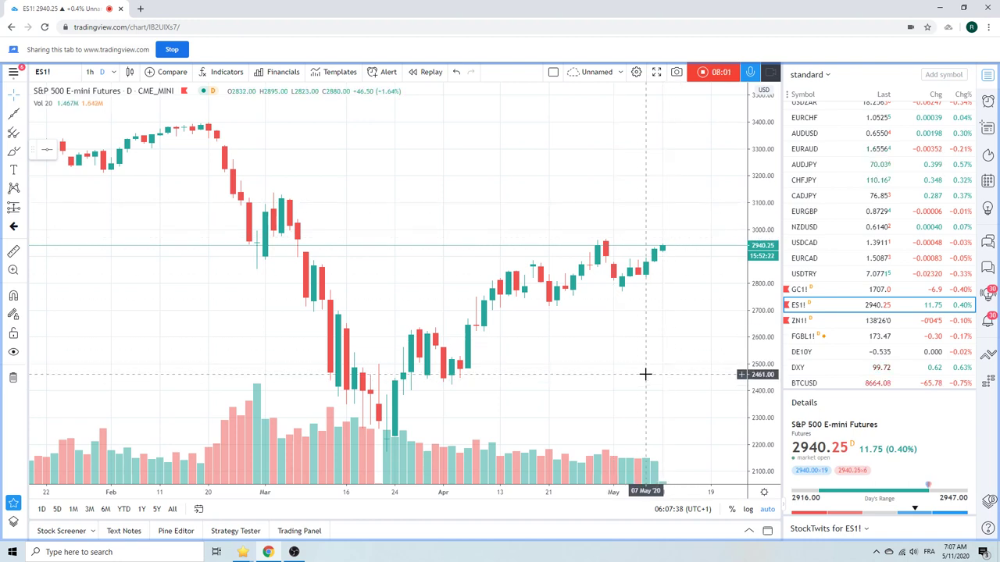
Switch to the BTCUSD (Coinbase) daily chart and zoom out to show more price history.
click(805, 383)
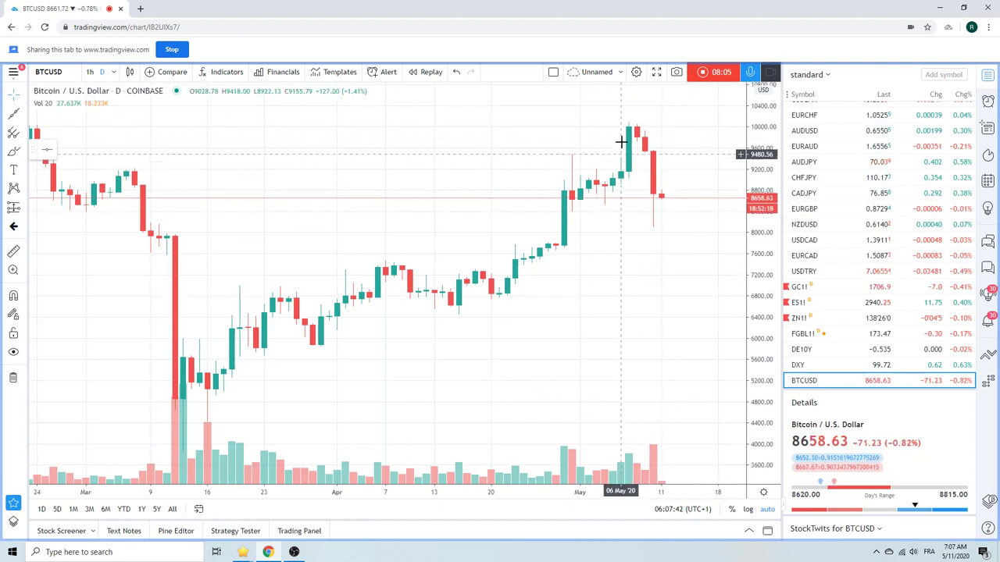
scroll(616, 211, down, 3)
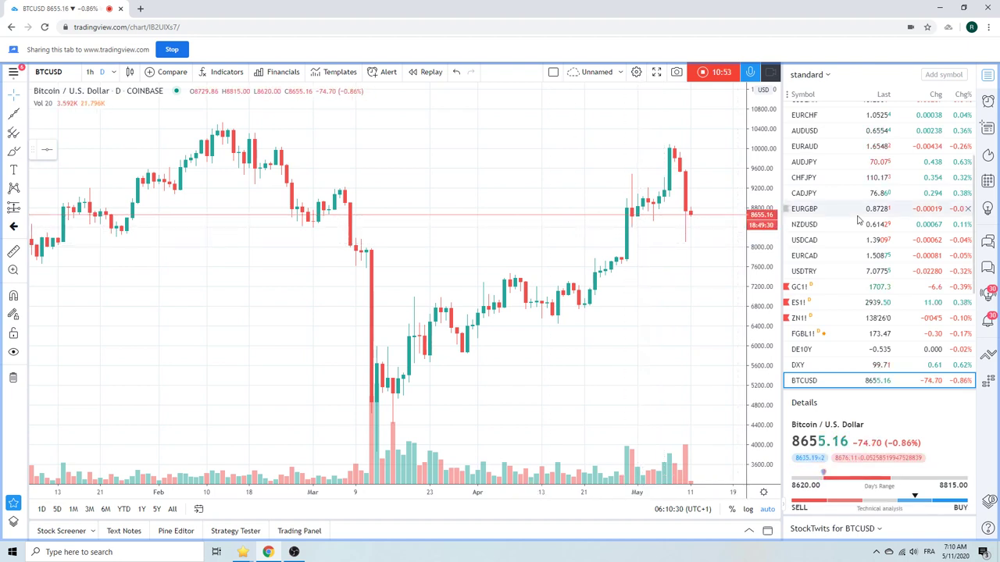
Switch to the USDZAR daily chart, trading near 18.2563, and stop the chart recording.
scroll(867, 234, up, 3)
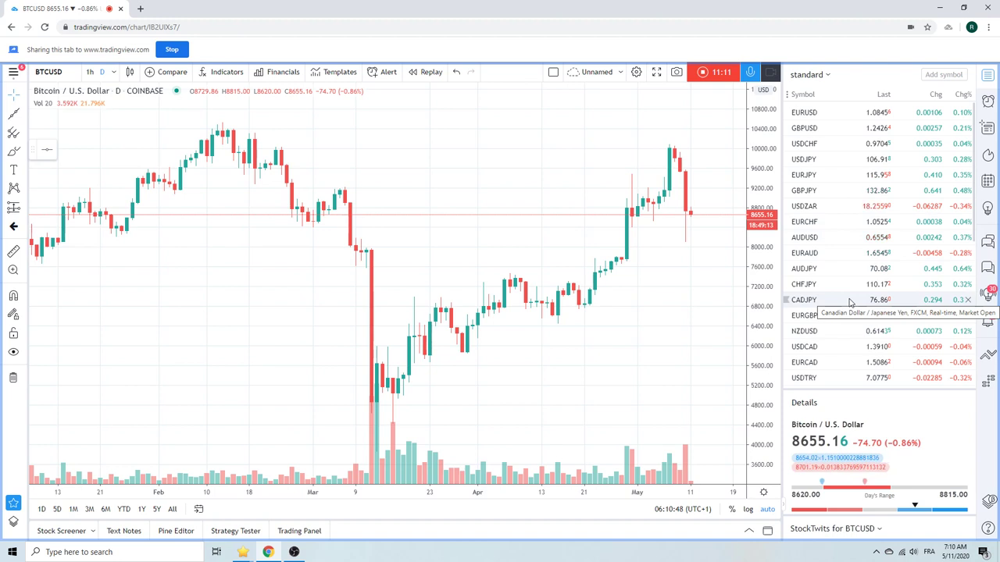
click(828, 206)
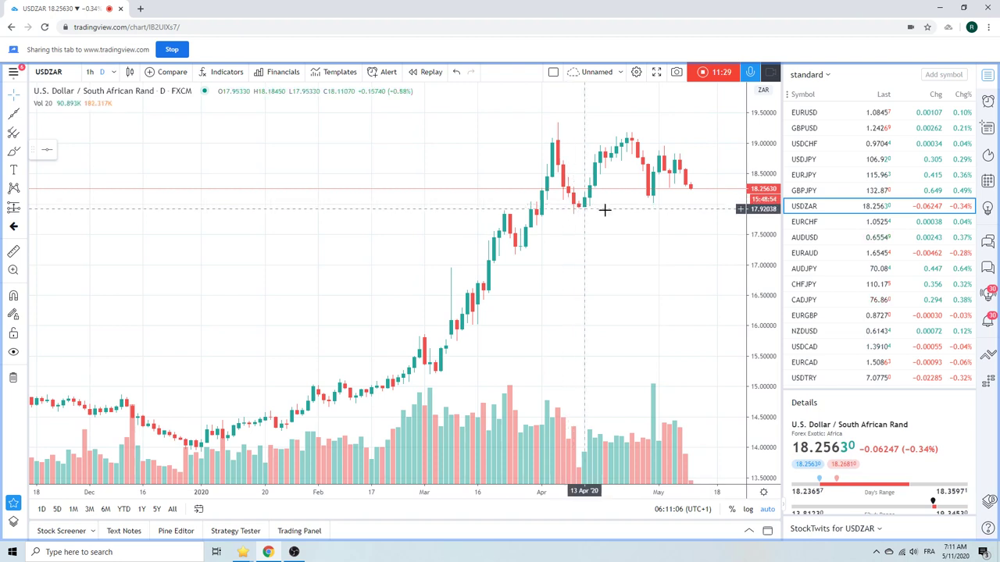
click(703, 72)
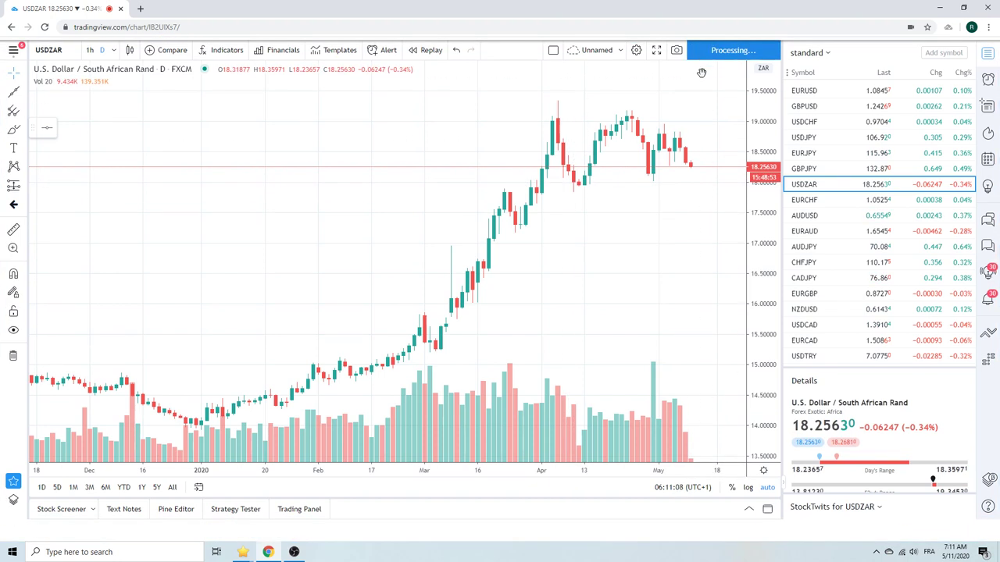